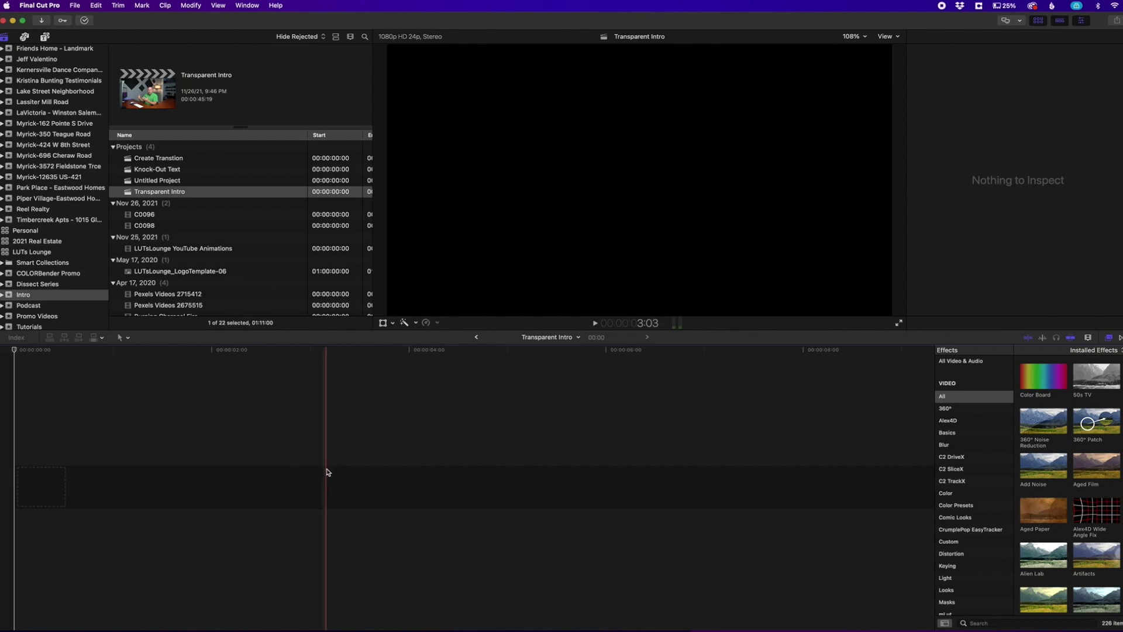
# Browse the installed titles and scroll to the Social Media 27 YouTube button title
pyautogui.hscroll(1, 327, 470)
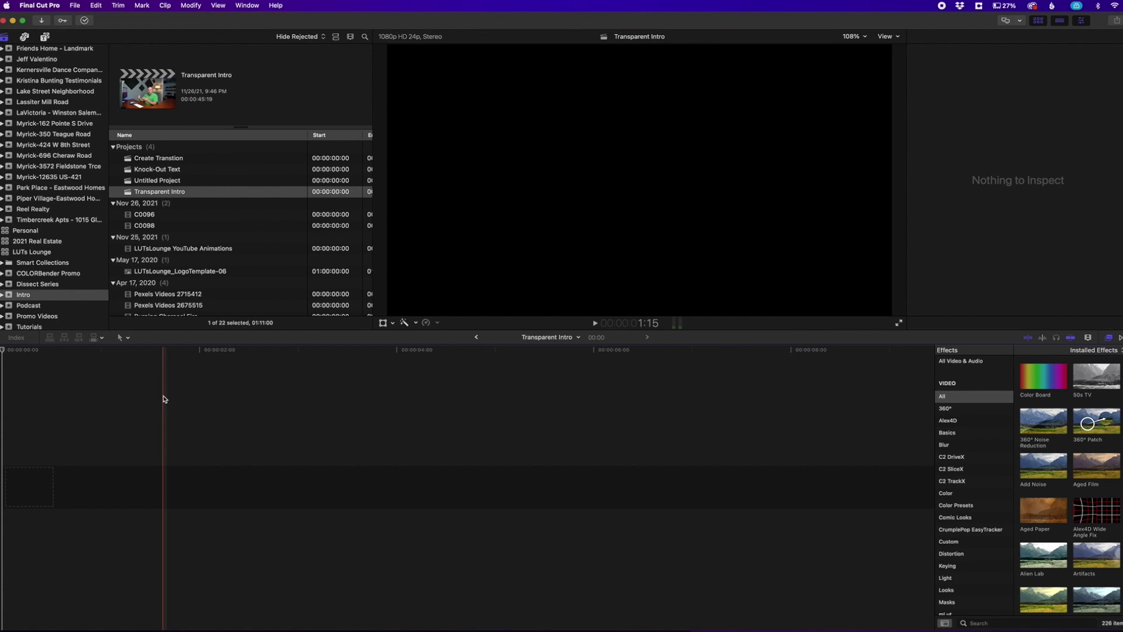
pyautogui.scroll(1, 49, 54)
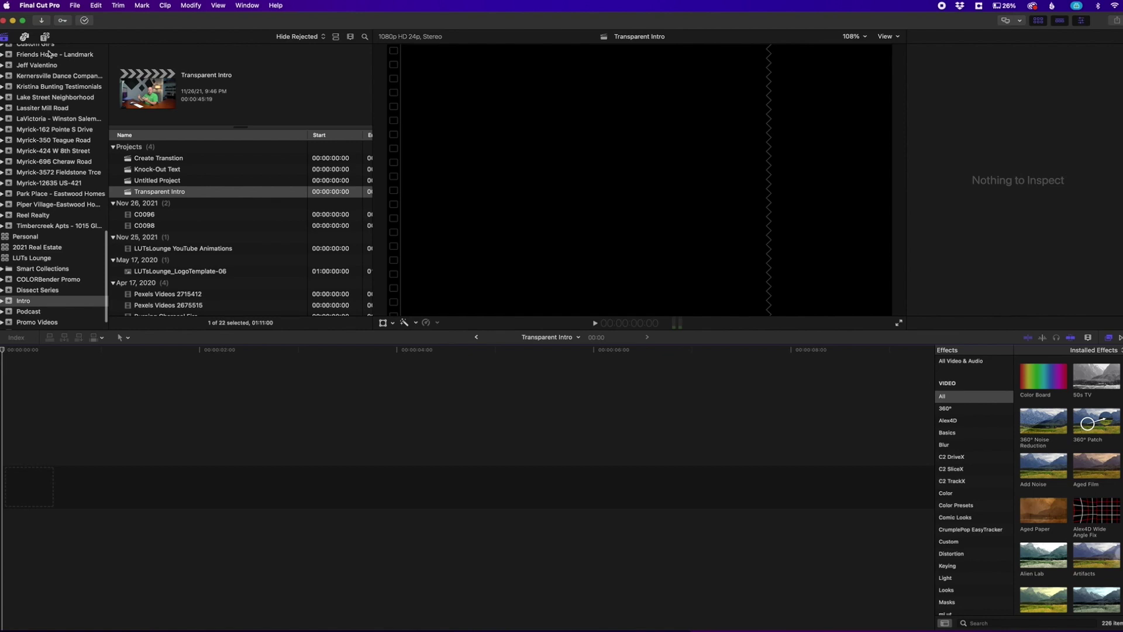
pyautogui.click(46, 37)
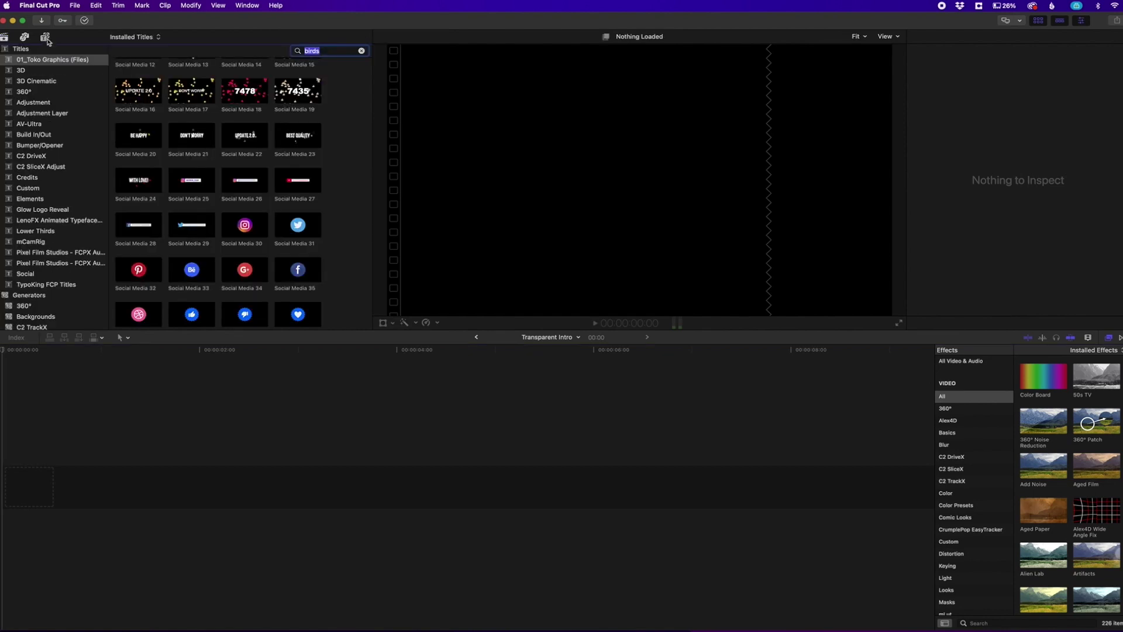
pyautogui.scroll(5, 211, 174)
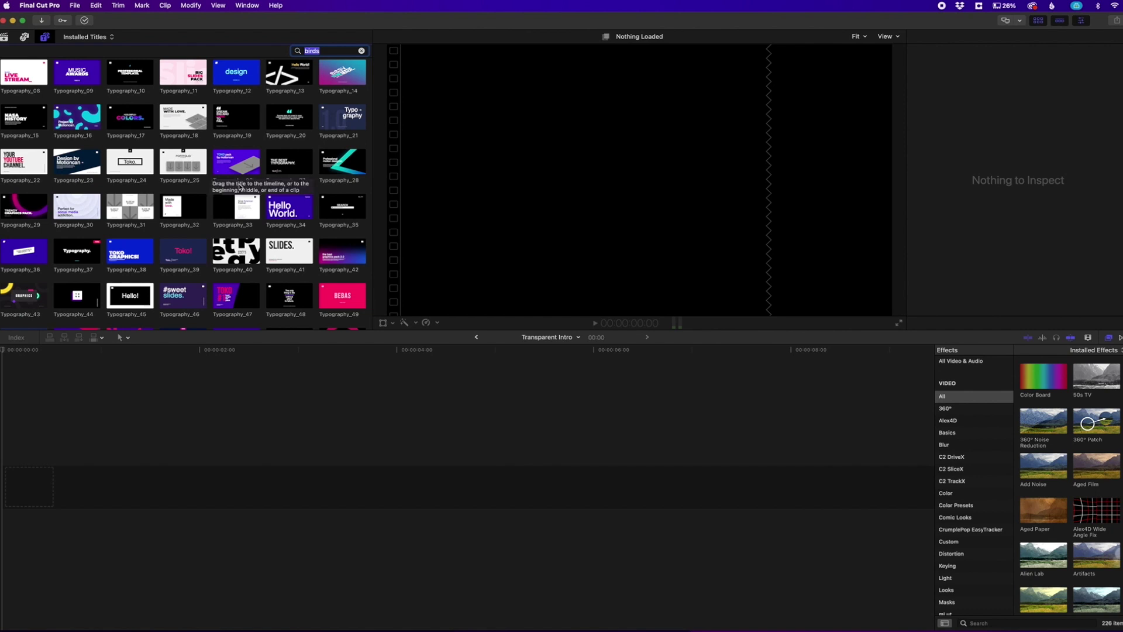
pyautogui.scroll(2, 230, 201)
pyautogui.scroll(2, 229, 205)
pyautogui.scroll(8, 242, 210)
pyautogui.scroll(7, 243, 210)
pyautogui.scroll(6, 248, 199)
pyautogui.scroll(-10, 228, 202)
pyautogui.scroll(-3, 221, 204)
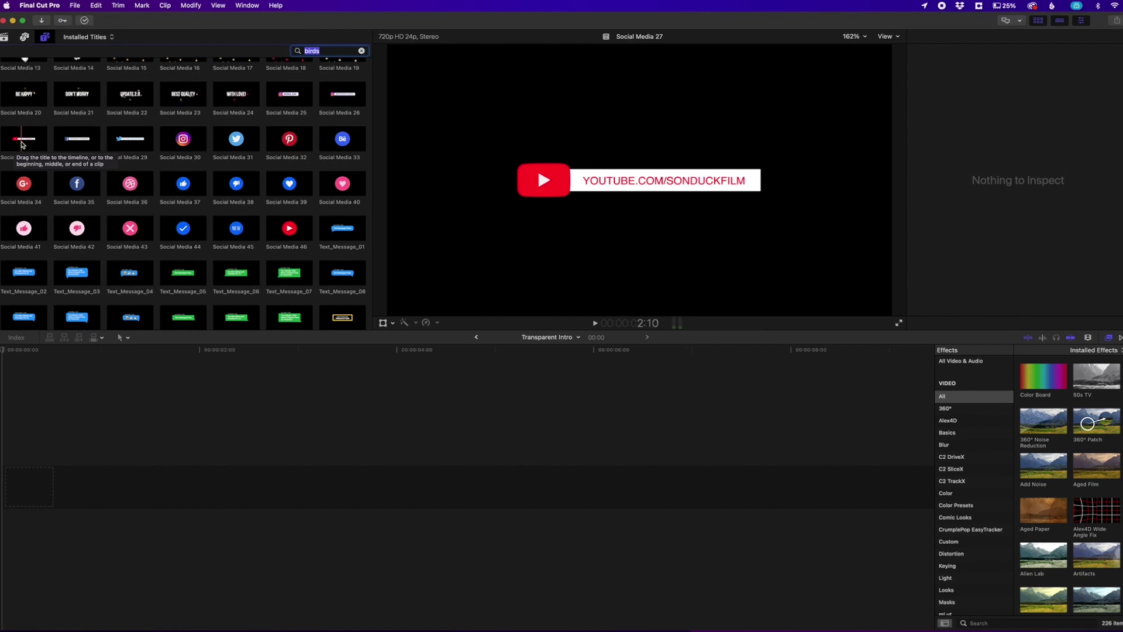
# Place Social Media 27 at the start of the timeline, then select and preview the clip
pyautogui.moveTo(23, 145); pyautogui.dragTo(63, 490)
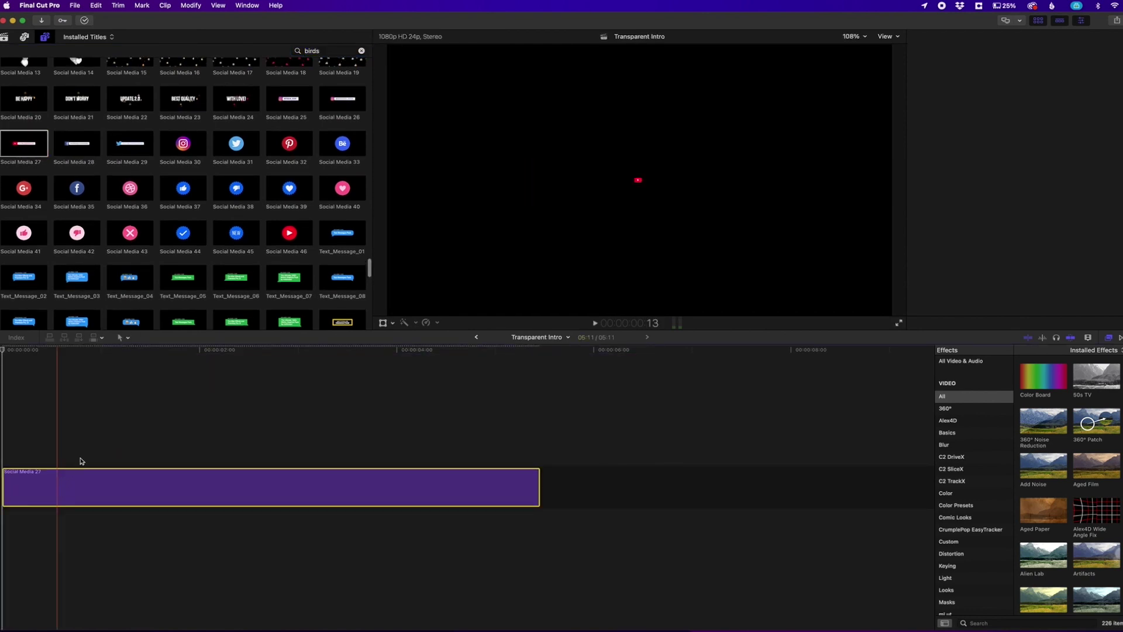
pyautogui.click(115, 453)
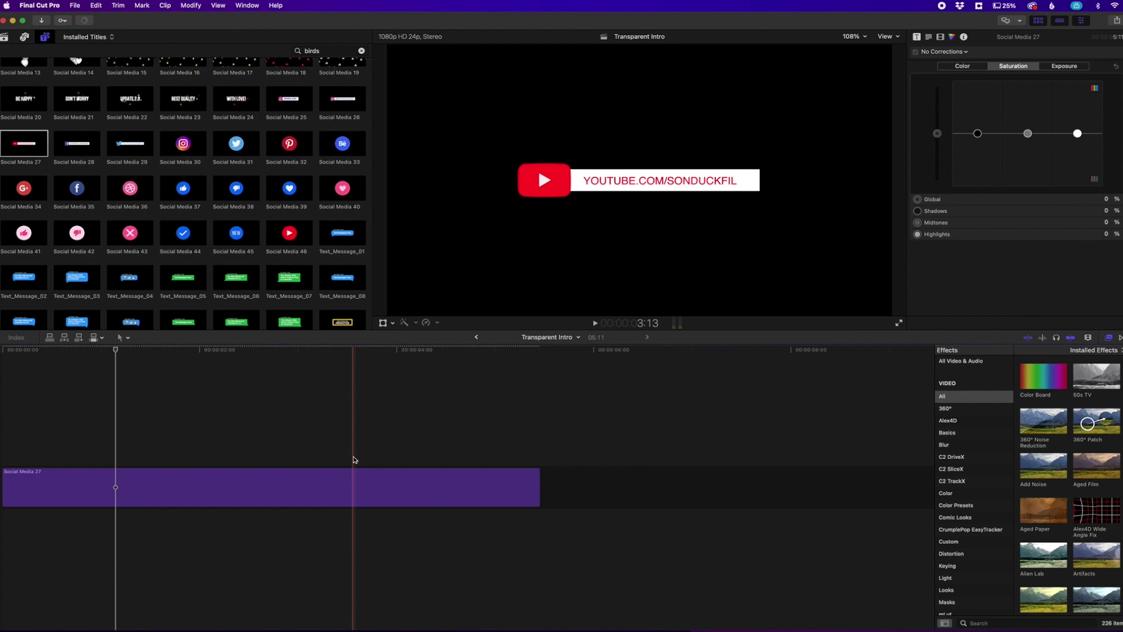
pyautogui.click(242, 470)
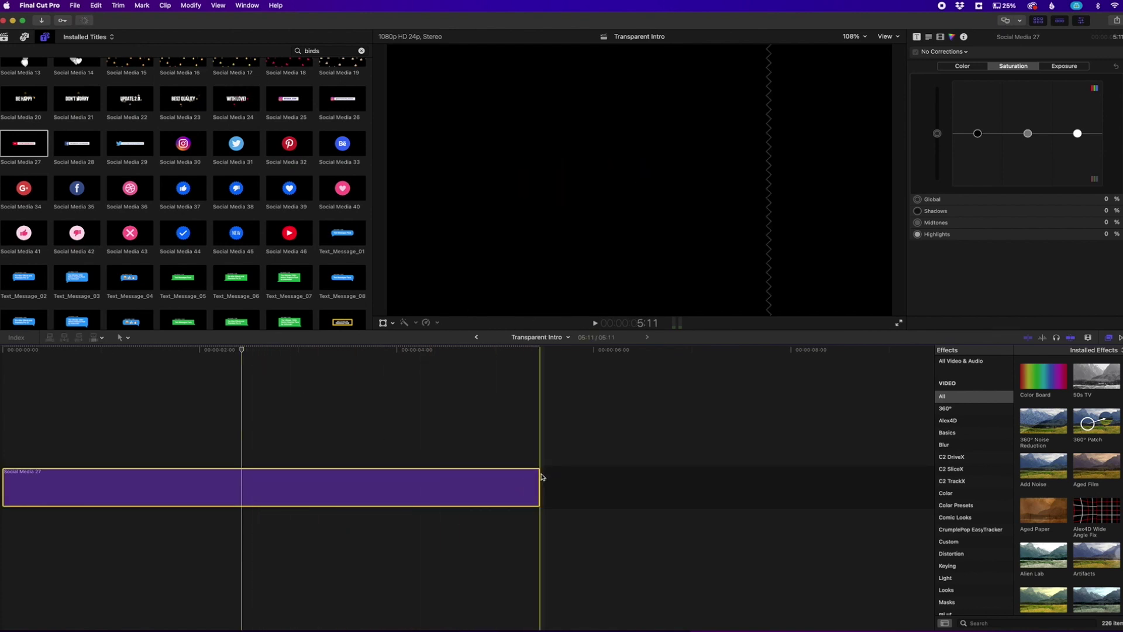
pyautogui.click(333, 444)
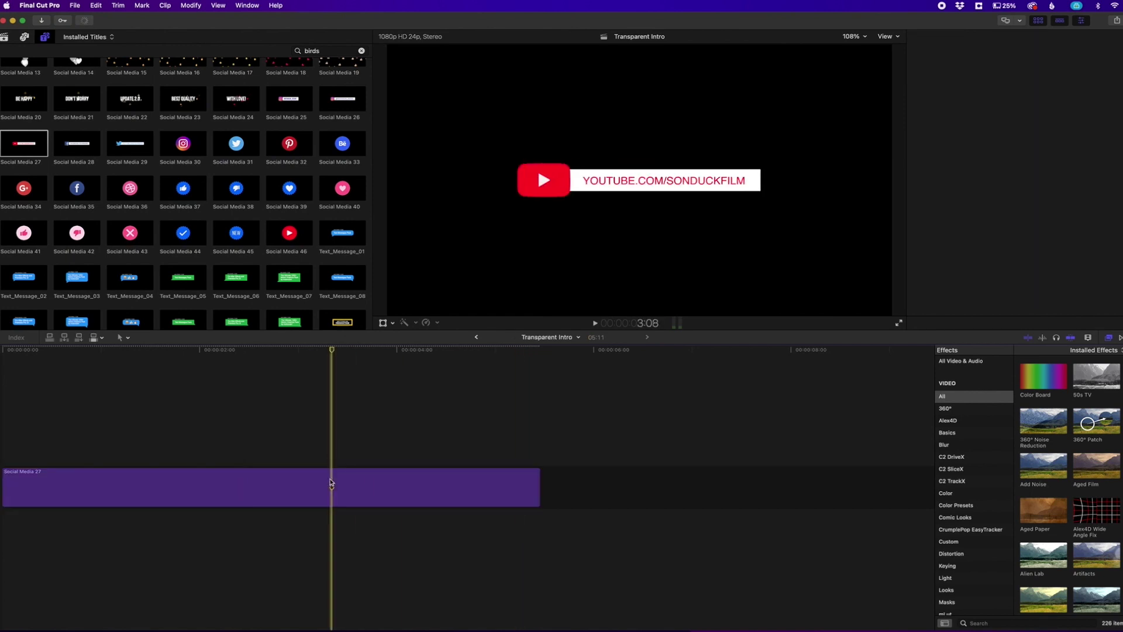
pyautogui.click(331, 484)
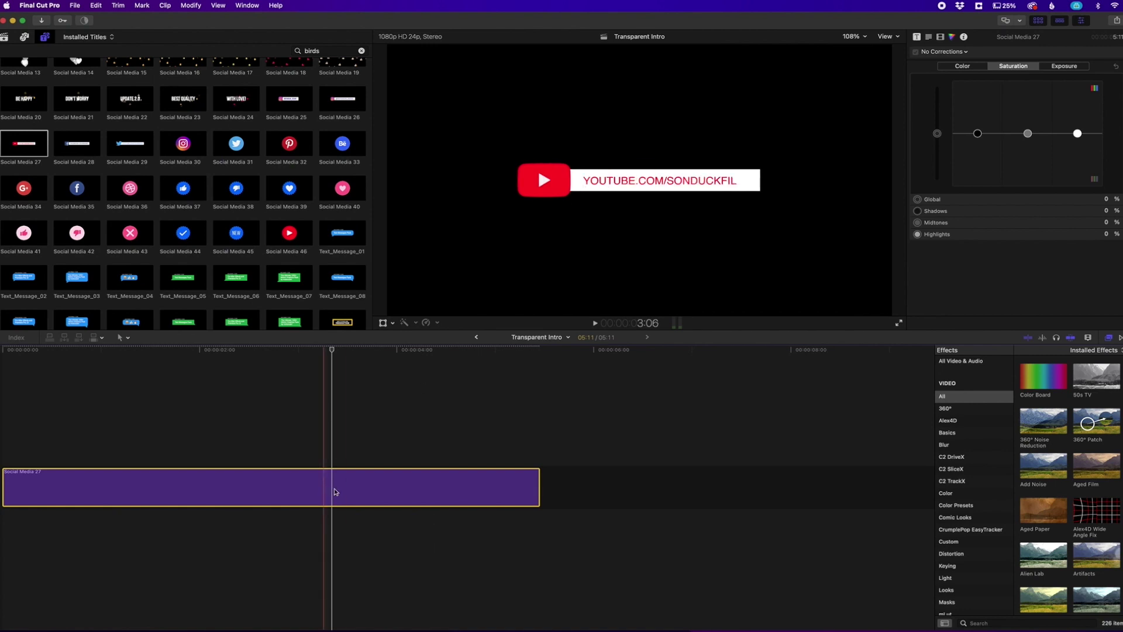
# Use on-screen Transform to scale the title to 84% and centre it at the frame bottom
pyautogui.rightClick(612, 182)
pyautogui.click(626, 184)
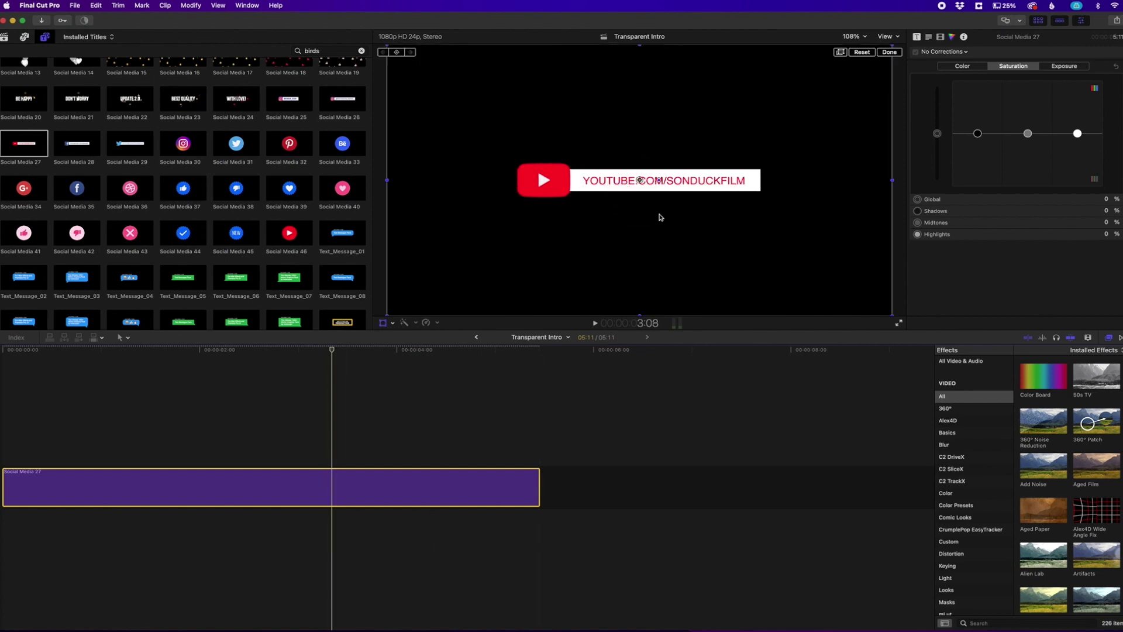
pyautogui.moveTo(642, 181); pyautogui.dragTo(642, 274)
pyautogui.moveTo(387, 137); pyautogui.dragTo(429, 157)
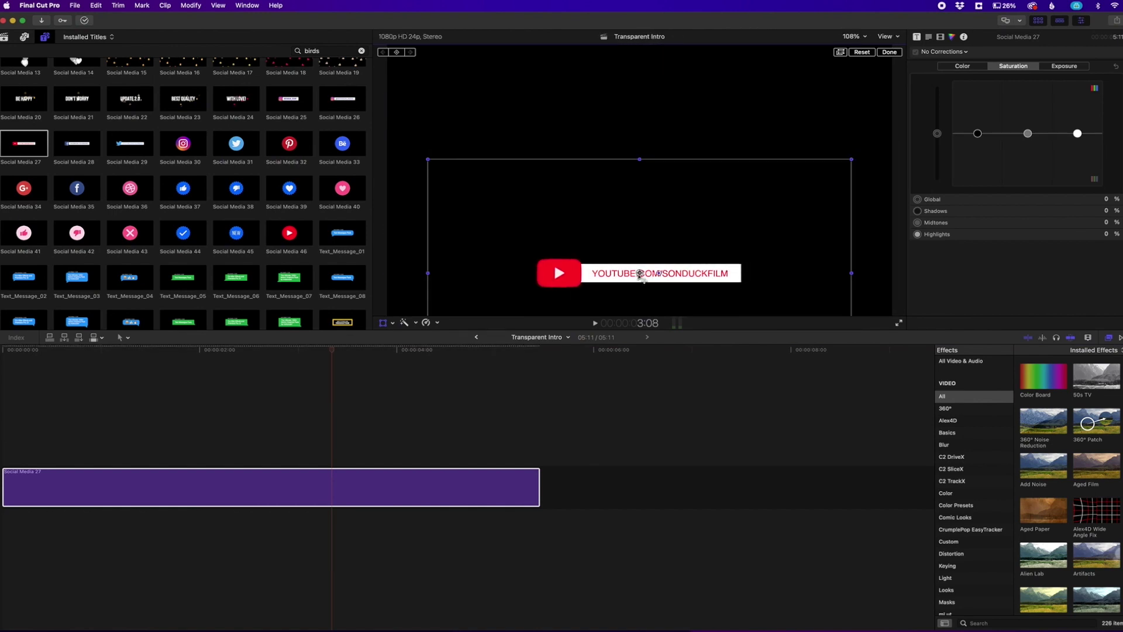
pyautogui.moveTo(639, 273); pyautogui.dragTo(639, 282)
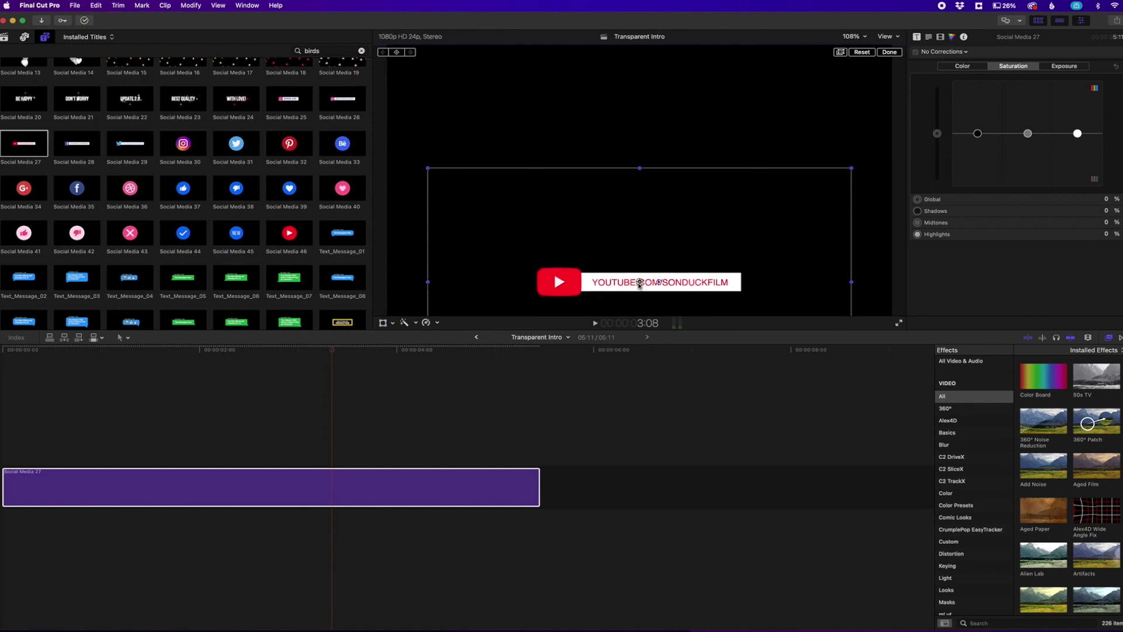
pyautogui.click(294, 409)
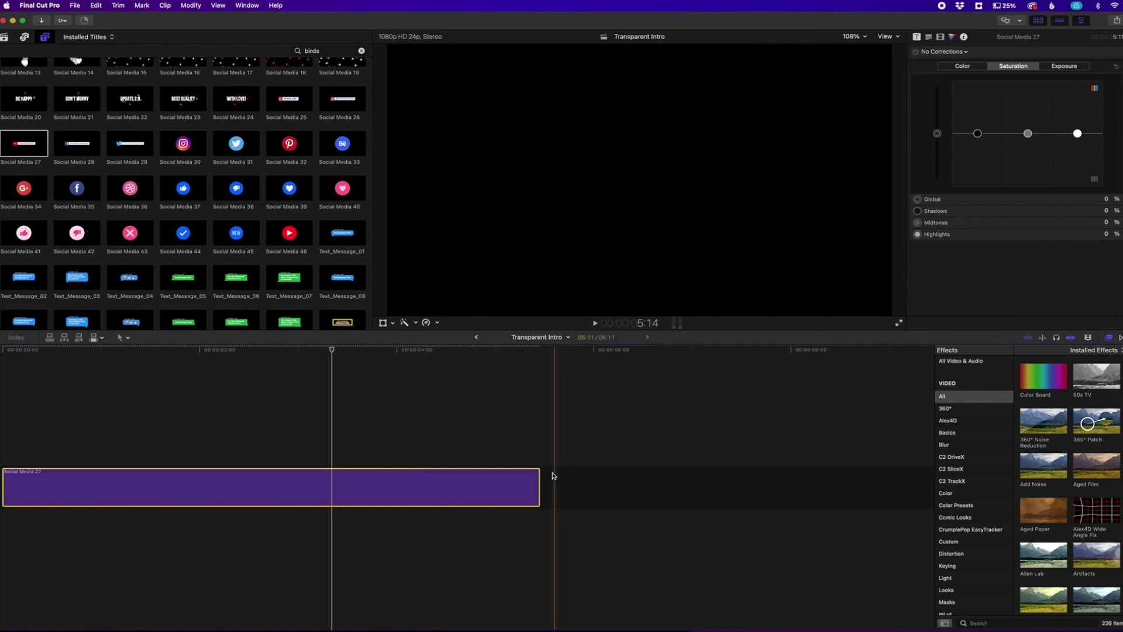
# Extend the Social Media 27 clip to 8 seconds and select it
pyautogui.moveTo(533, 481); pyautogui.dragTo(790, 474)
pyautogui.click(393, 484)
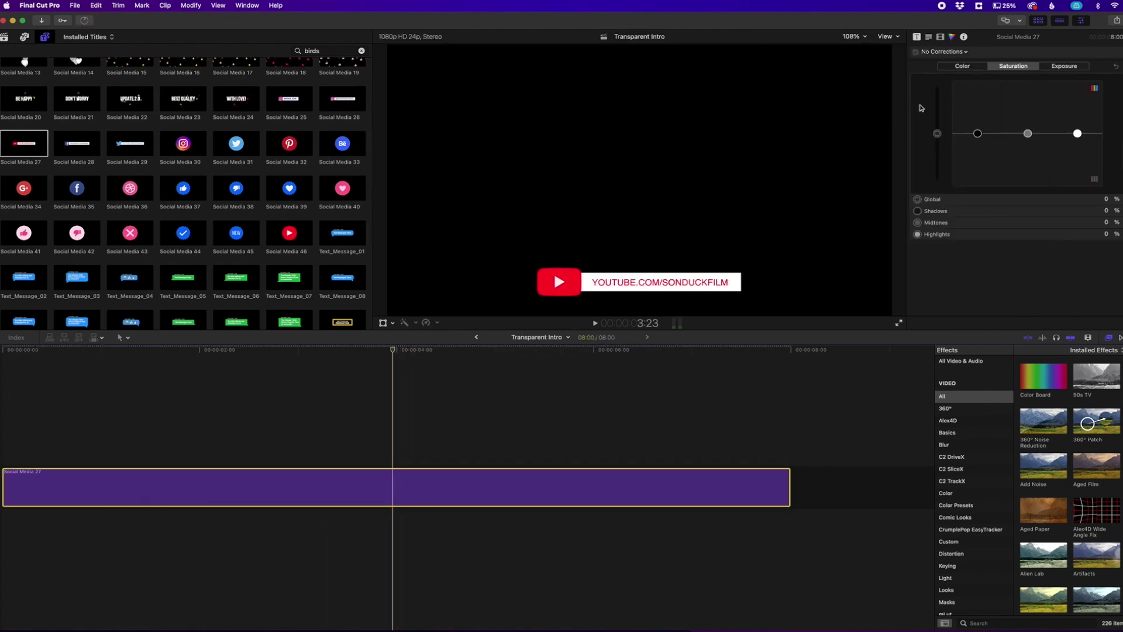
# Replace the title's channel address with YouTube.com/LUTsLounge
pyautogui.click(928, 37)
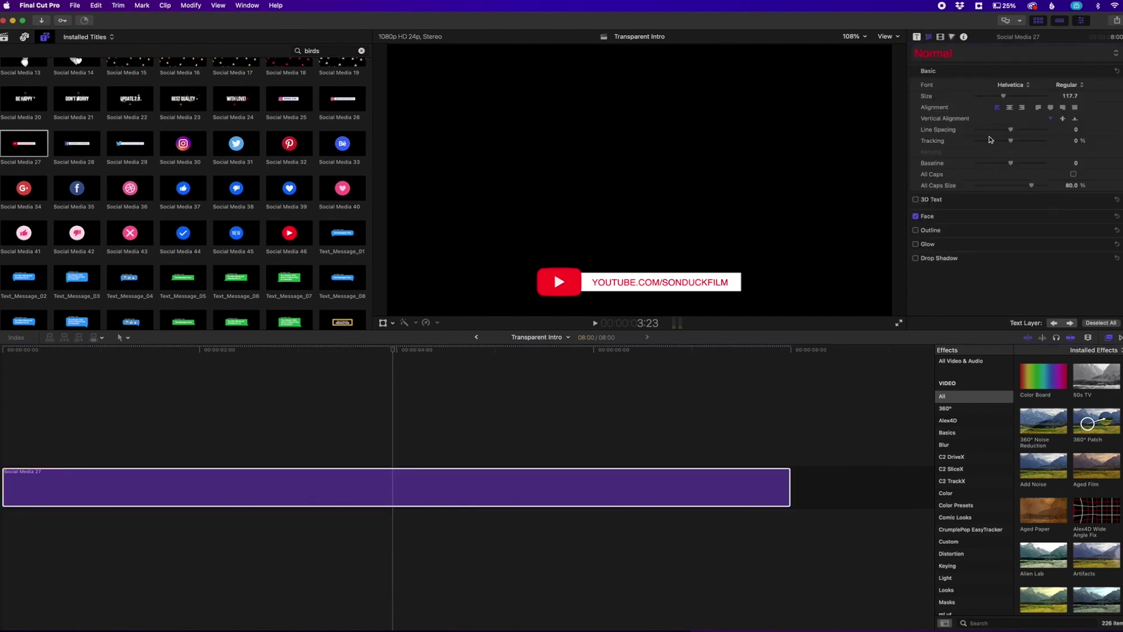
pyautogui.click(661, 284)
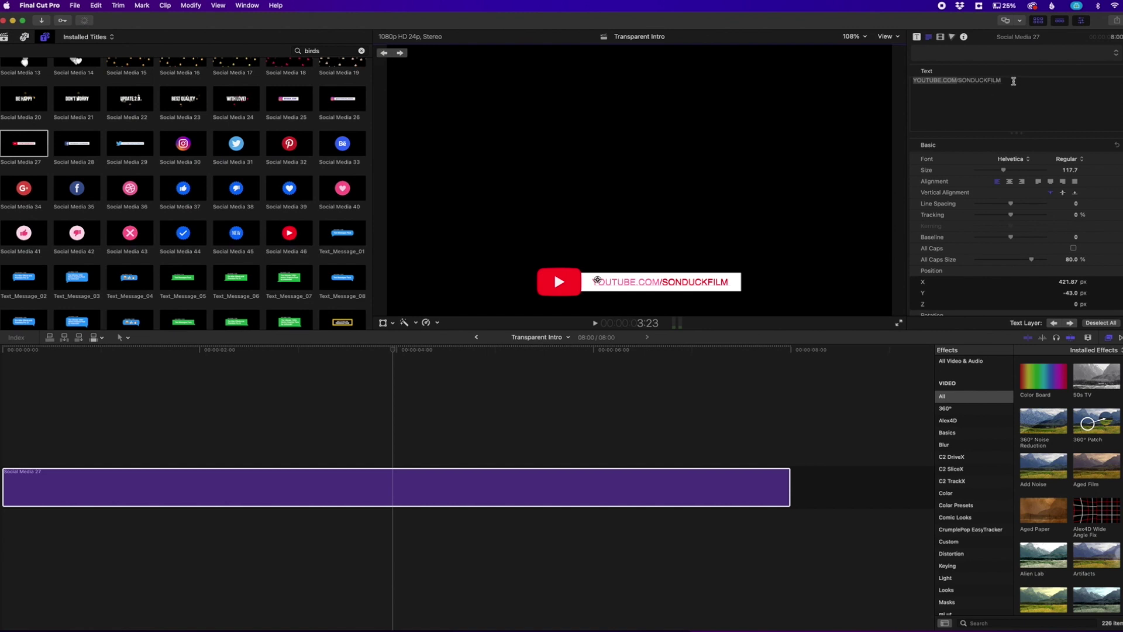
pyautogui.click(975, 81)
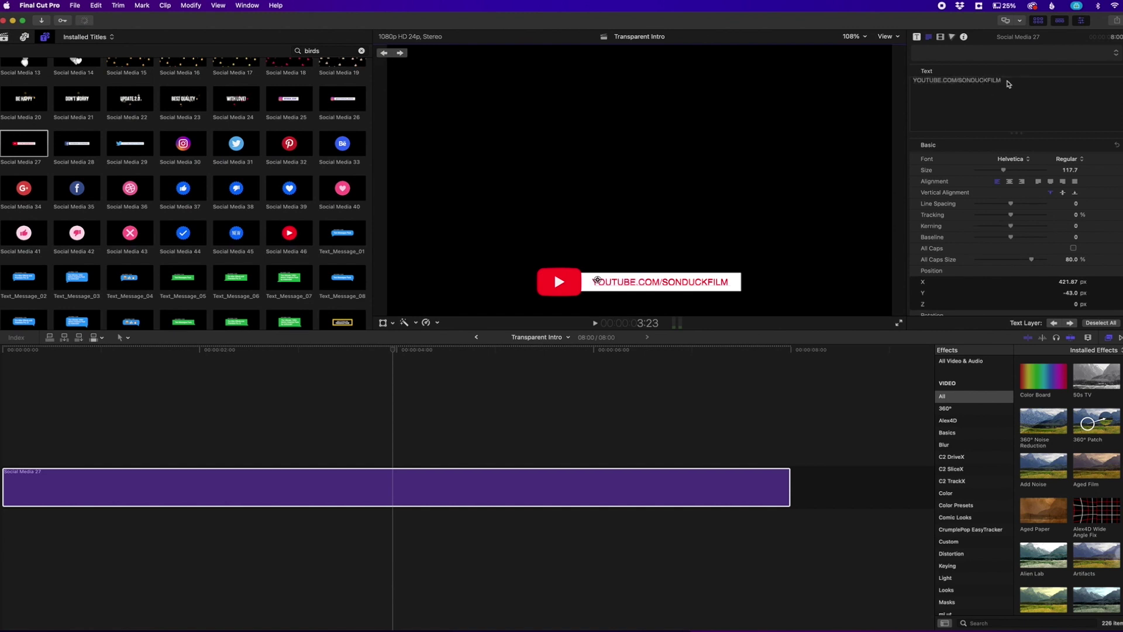
pyautogui.moveTo(1007, 81); pyautogui.dragTo(963, 80)
pyautogui.press('super+a')
pyautogui.write('You')
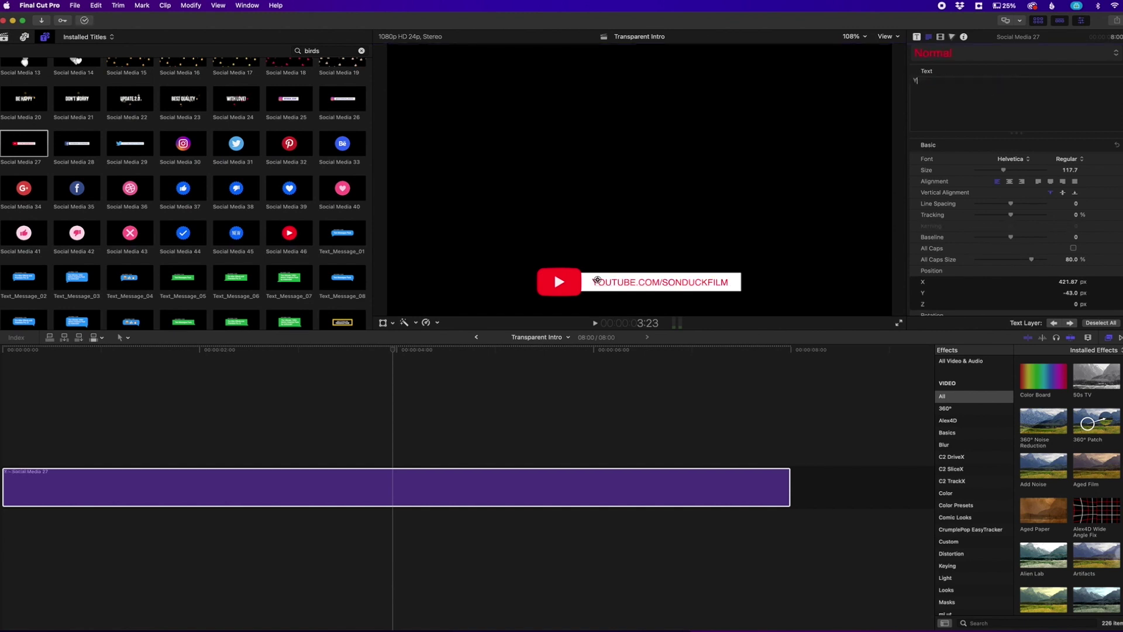
pyautogui.press('BackSpace')
pyautogui.press('BackSpace')
pyautogui.press('BackSpace')
pyautogui.click(916, 37)
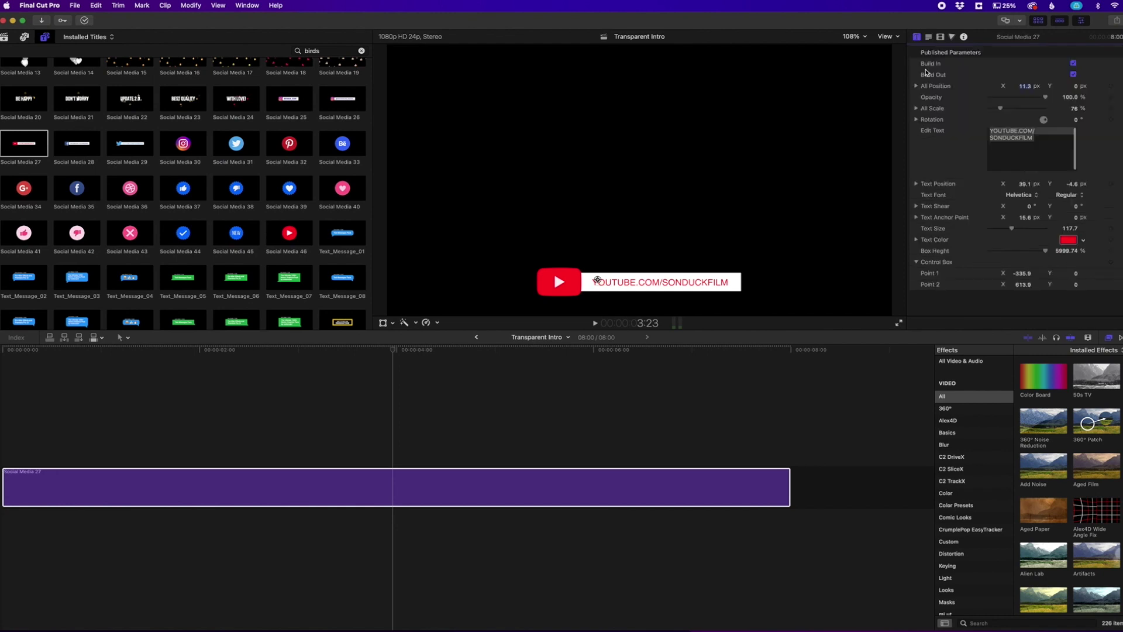
pyautogui.moveTo(1034, 138); pyautogui.dragTo(977, 126)
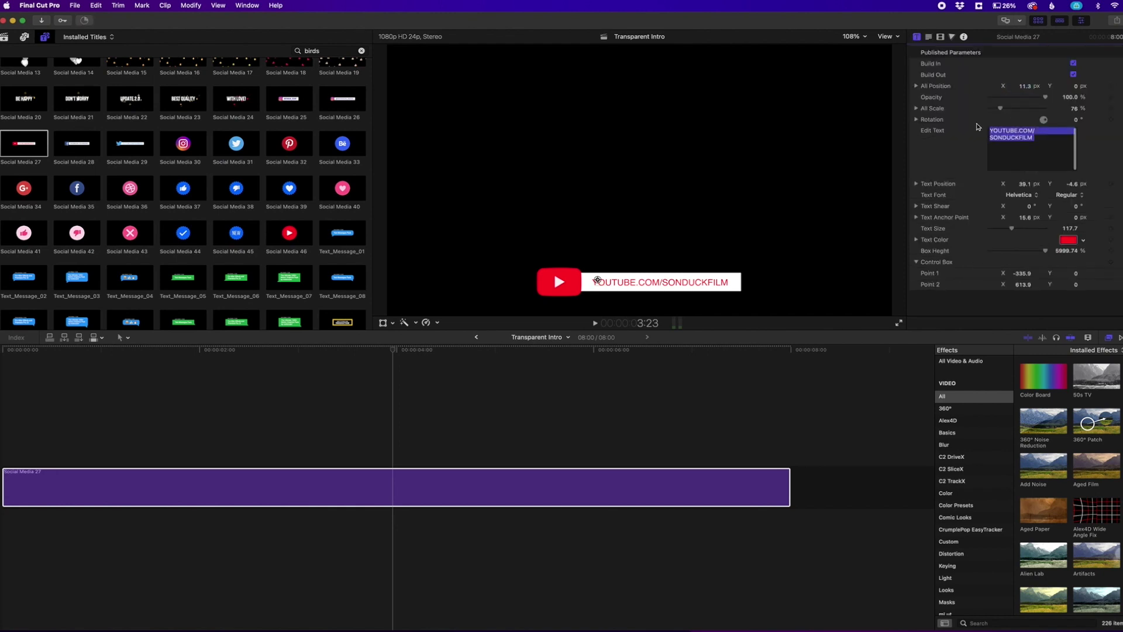
pyautogui.write('YouTube')
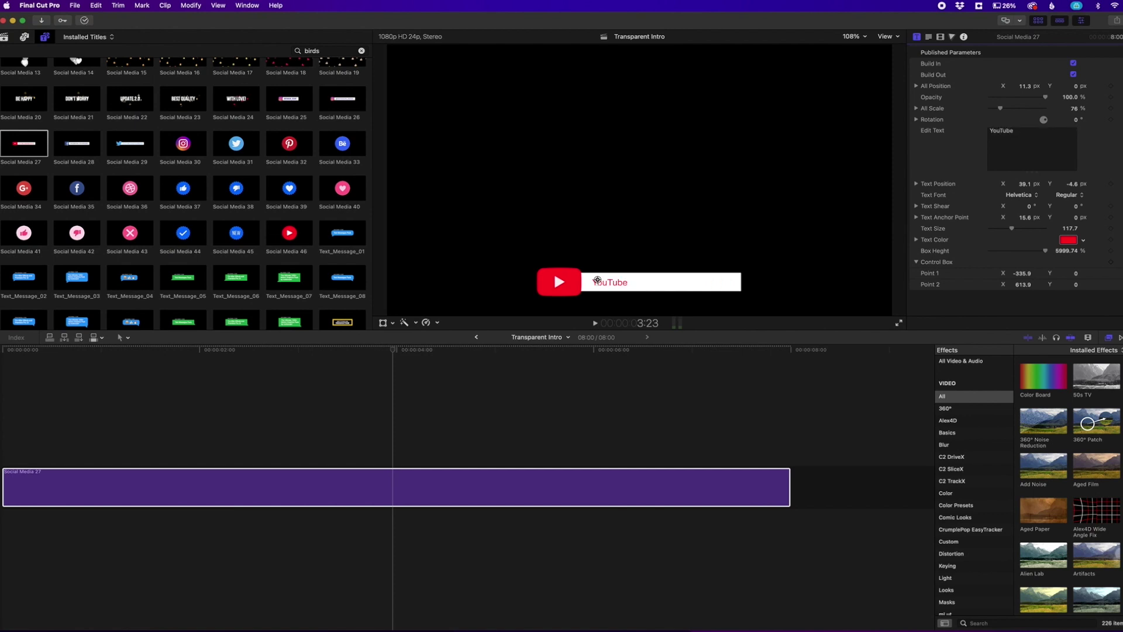
pyautogui.write('.com/LUTsLounger')
pyautogui.press('BackSpace')
pyautogui.doubleClick(705, 280)
# Set the title text to Montserrat and enlarge it to size 136.0
pyautogui.moveTo(1072, 130); pyautogui.dragTo(956, 134)
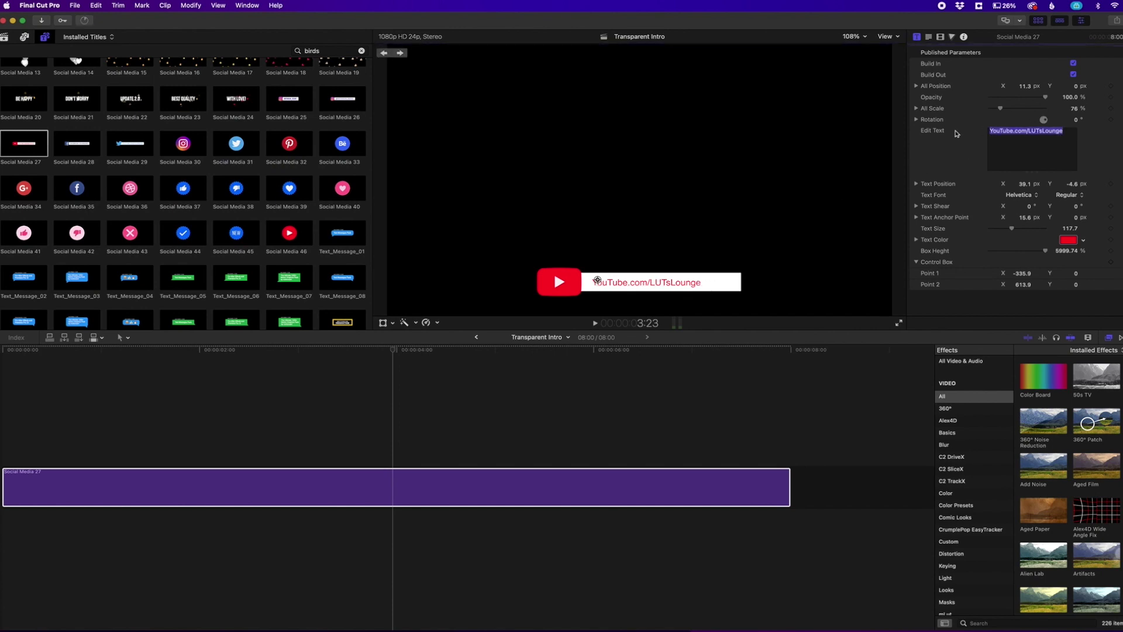
pyautogui.click(1021, 195)
pyautogui.scroll(-10, 1033, 563)
pyautogui.click(1041, 428)
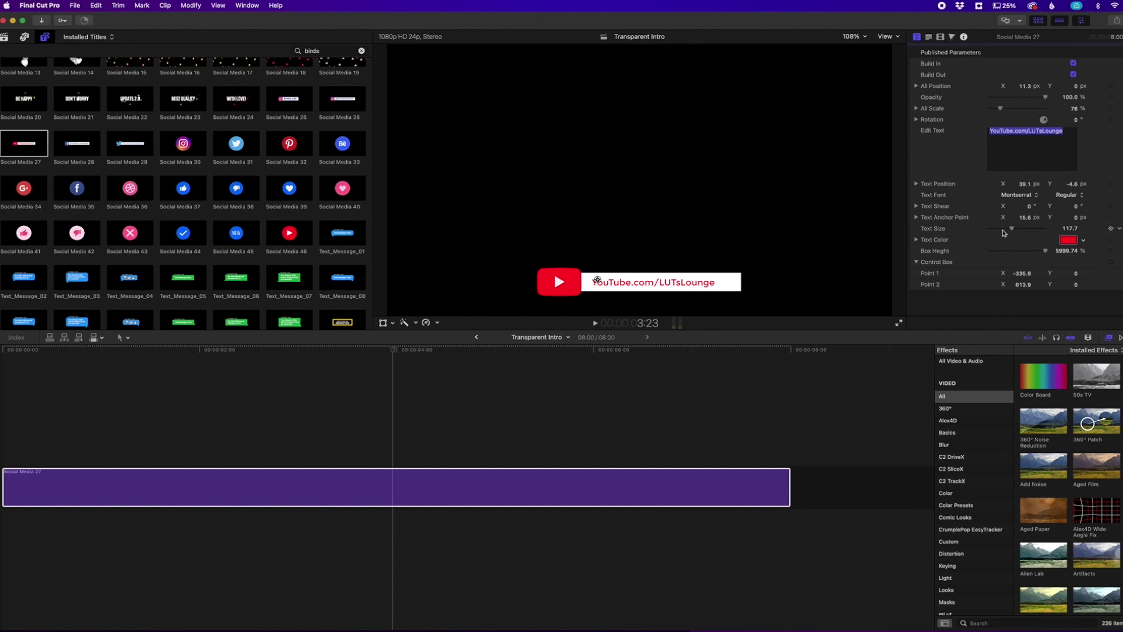
pyautogui.moveTo(1007, 230); pyautogui.dragTo(1014, 231)
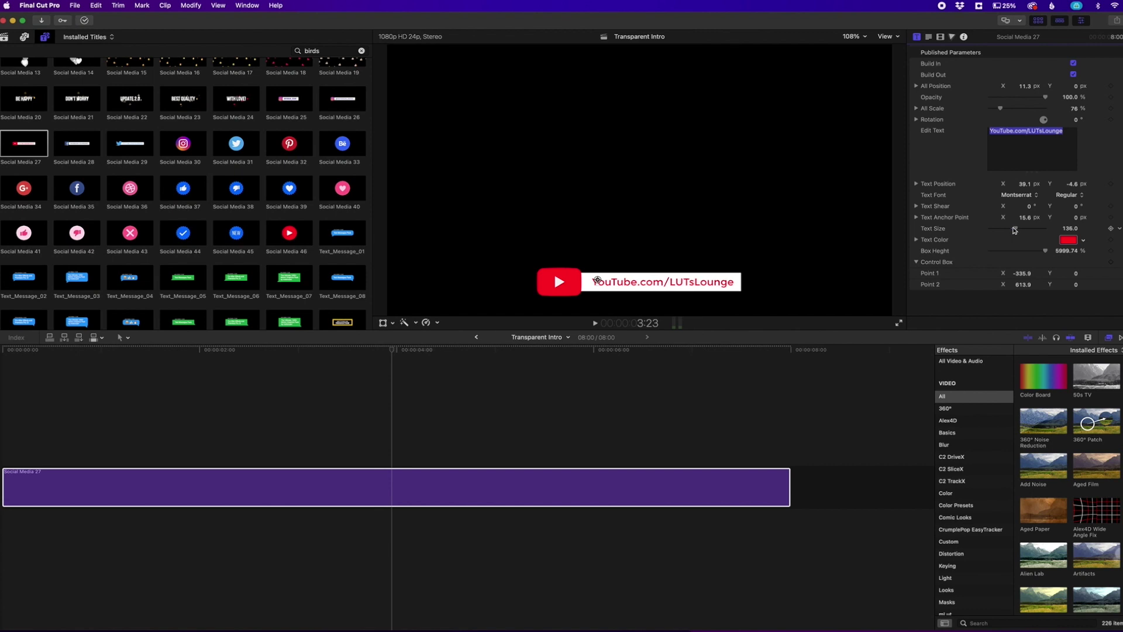
# Reduce the title's tracking slightly, then select the clip and open the Share destinations
pyautogui.click(929, 37)
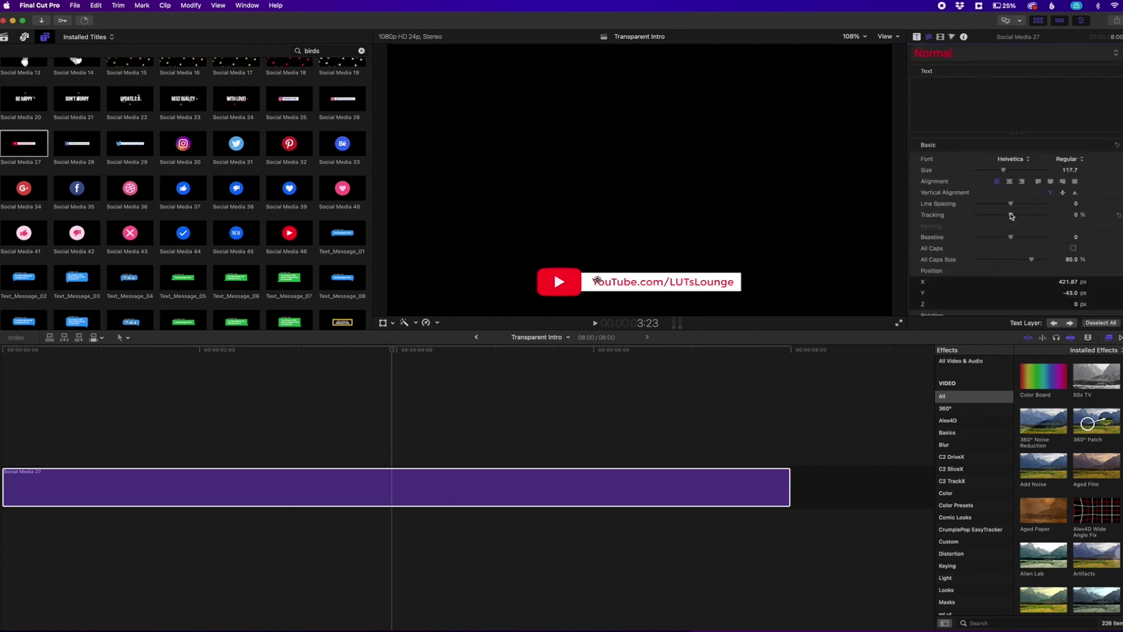
pyautogui.moveTo(1011, 216); pyautogui.dragTo(1008, 218)
pyautogui.click(570, 403)
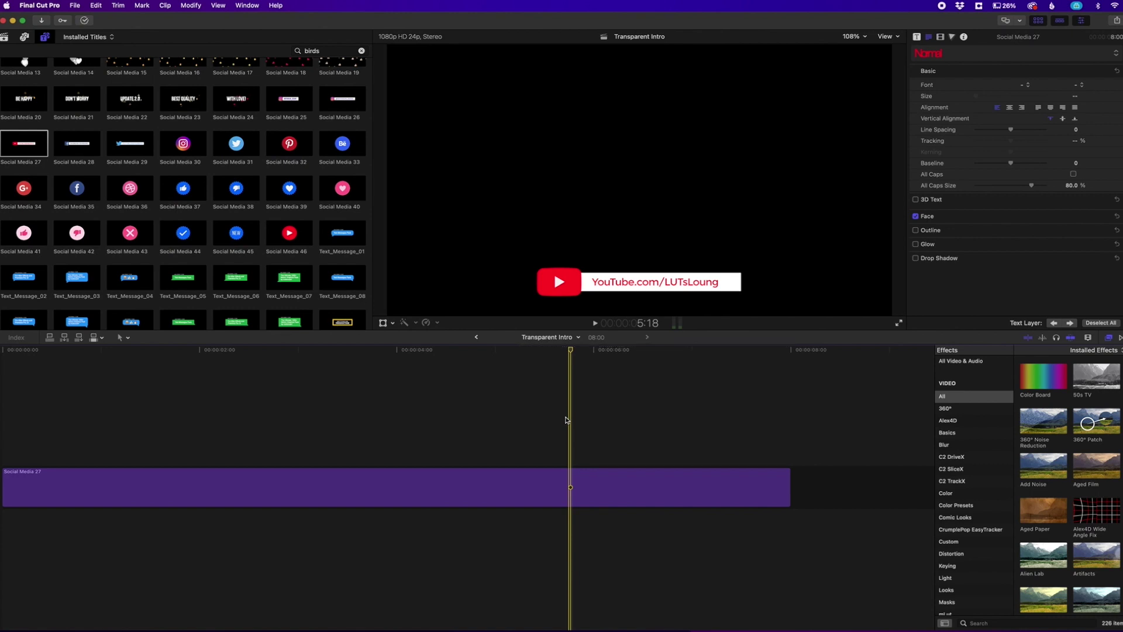
pyautogui.click(514, 485)
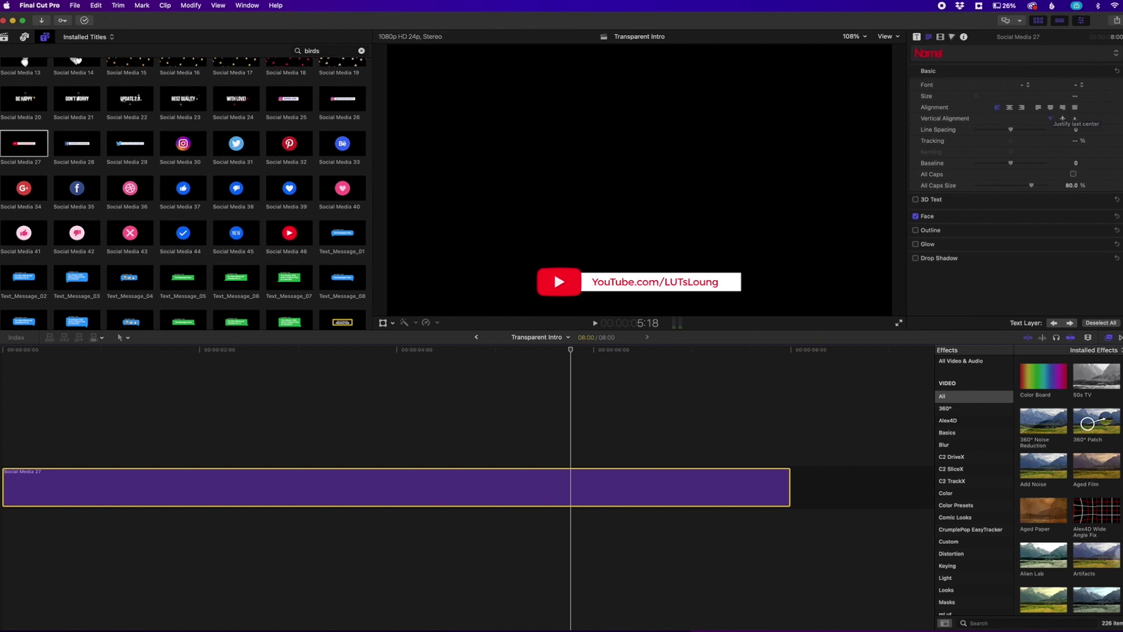
pyautogui.click(1117, 22)
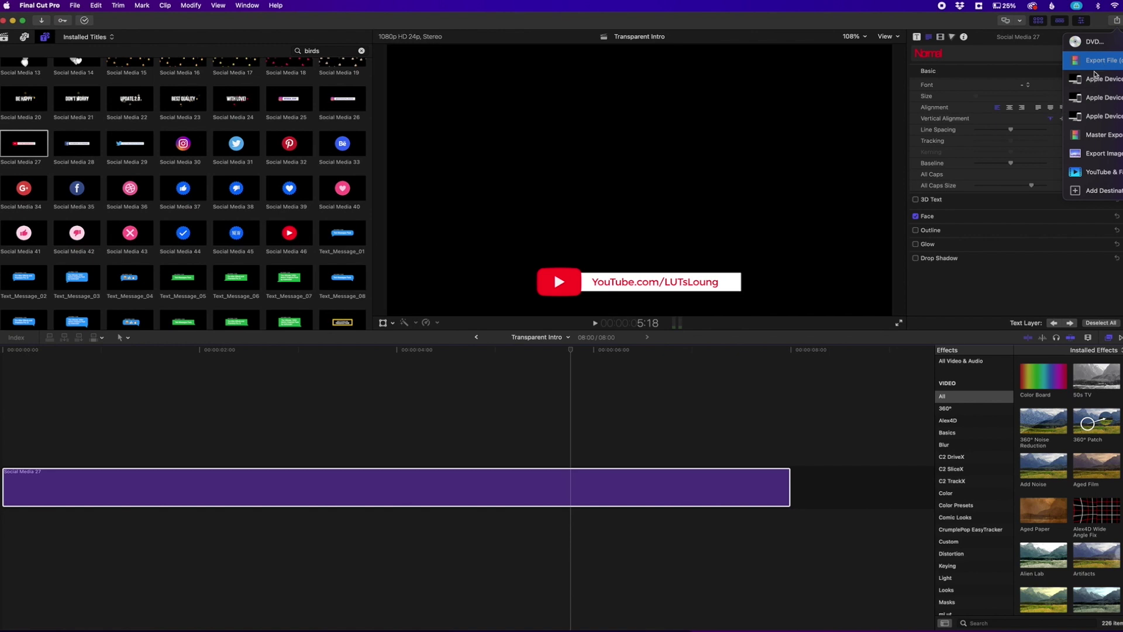
# Set up an Export File named LUTs Lounge YouTube Animation: Video Only, ProRes 4444, Save only
pyautogui.click(1093, 69)
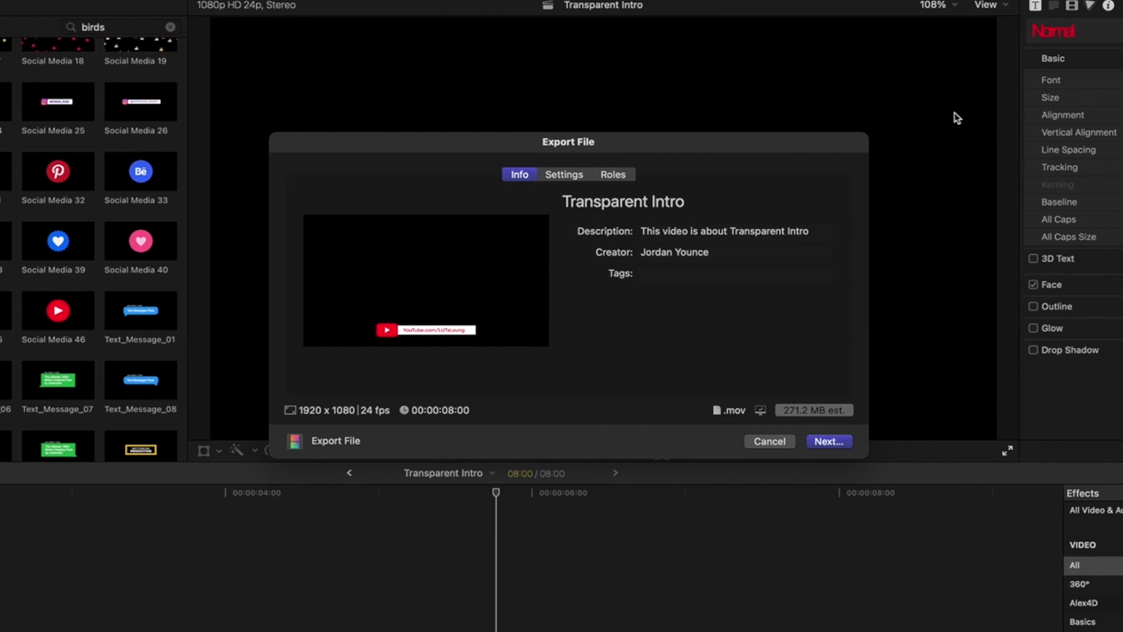
pyautogui.click(743, 202)
pyautogui.press('BackSpace')
pyautogui.write('LUTs Lounge YouTube Animation')
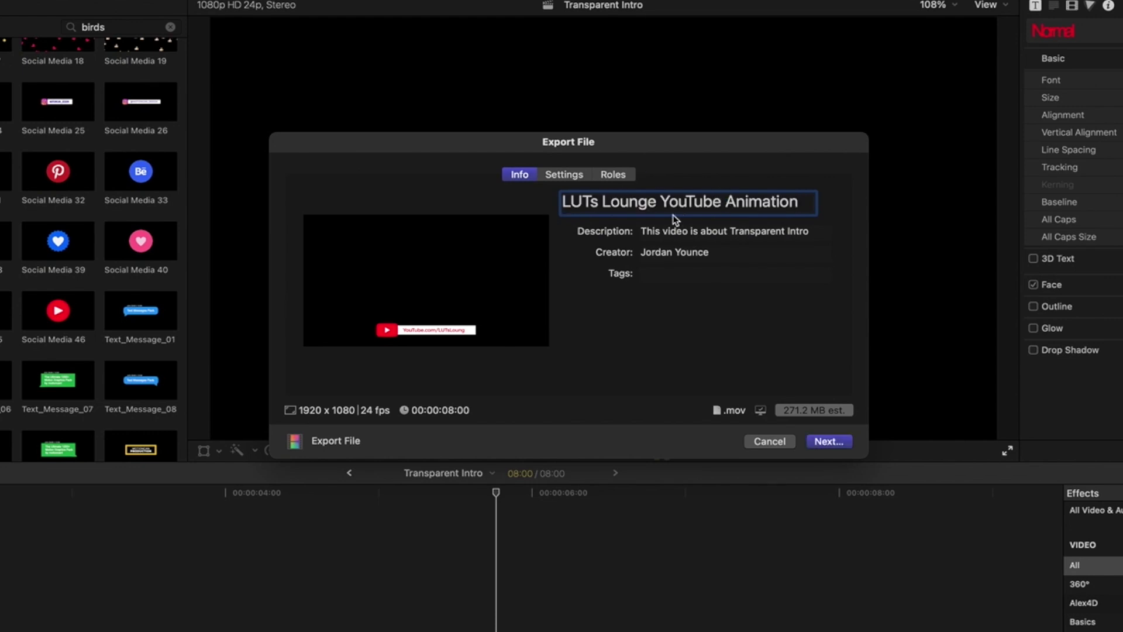
pyautogui.click(565, 176)
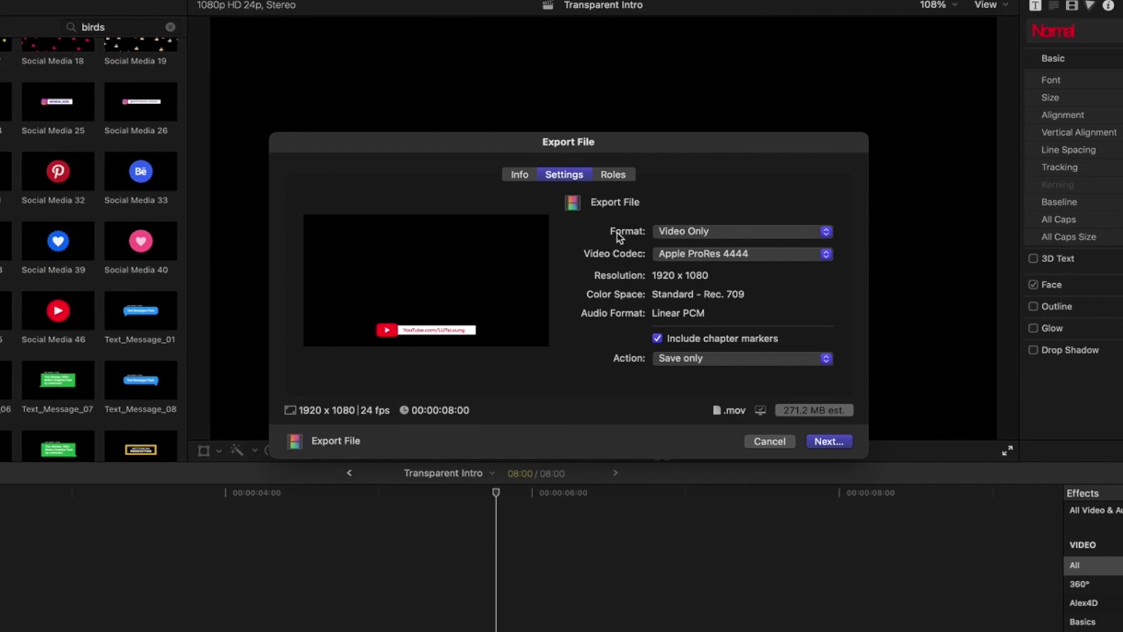
pyautogui.click(718, 232)
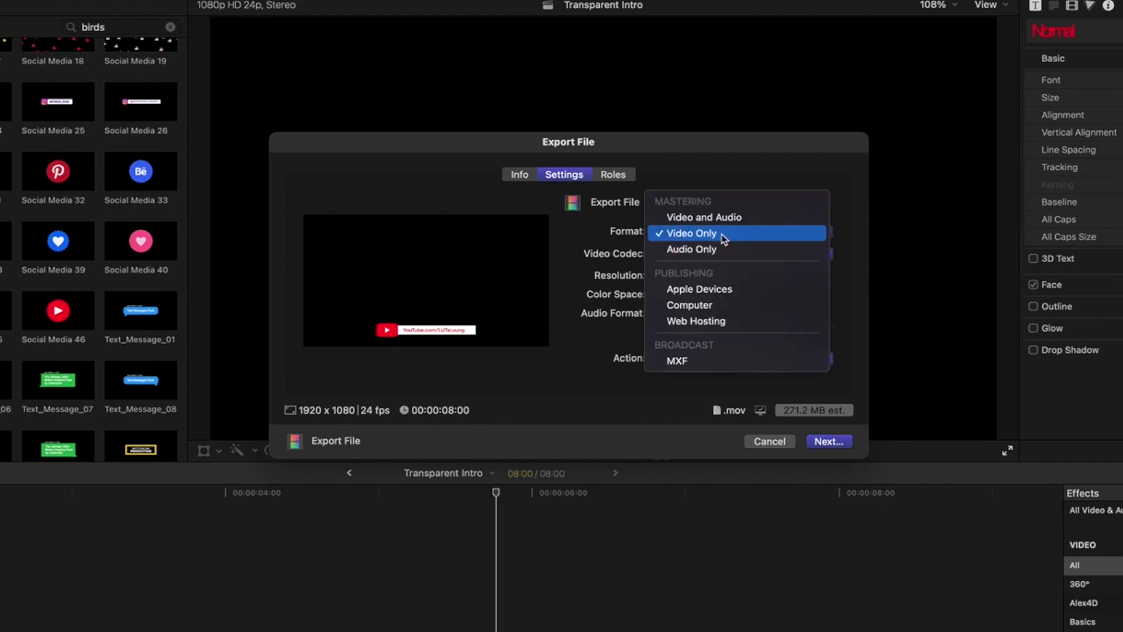
pyautogui.click(723, 236)
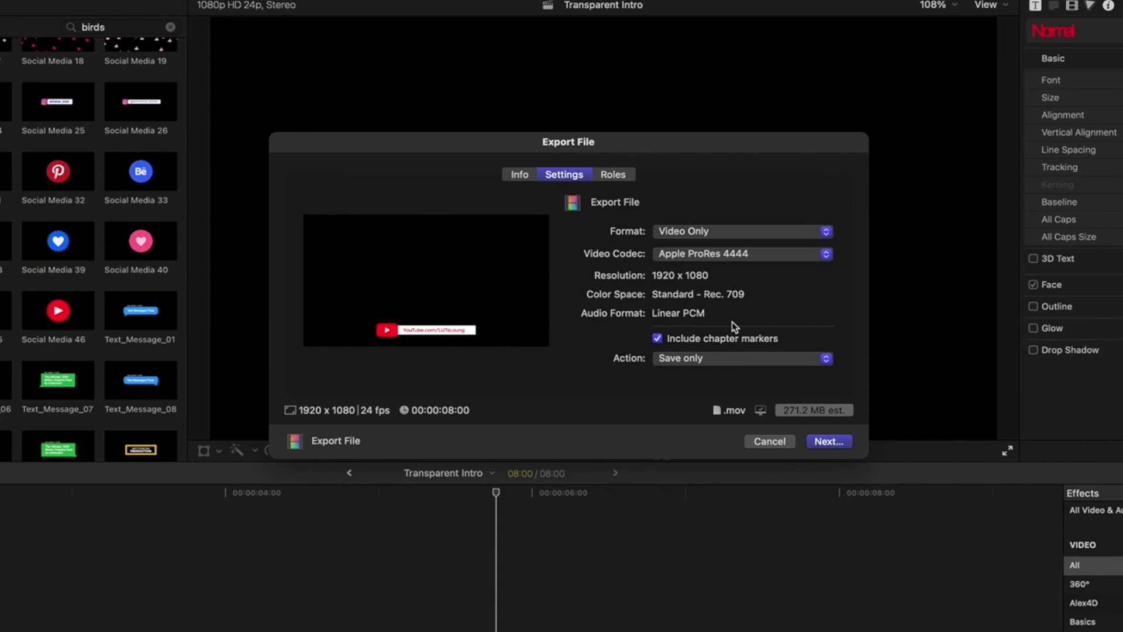
pyautogui.click(660, 359)
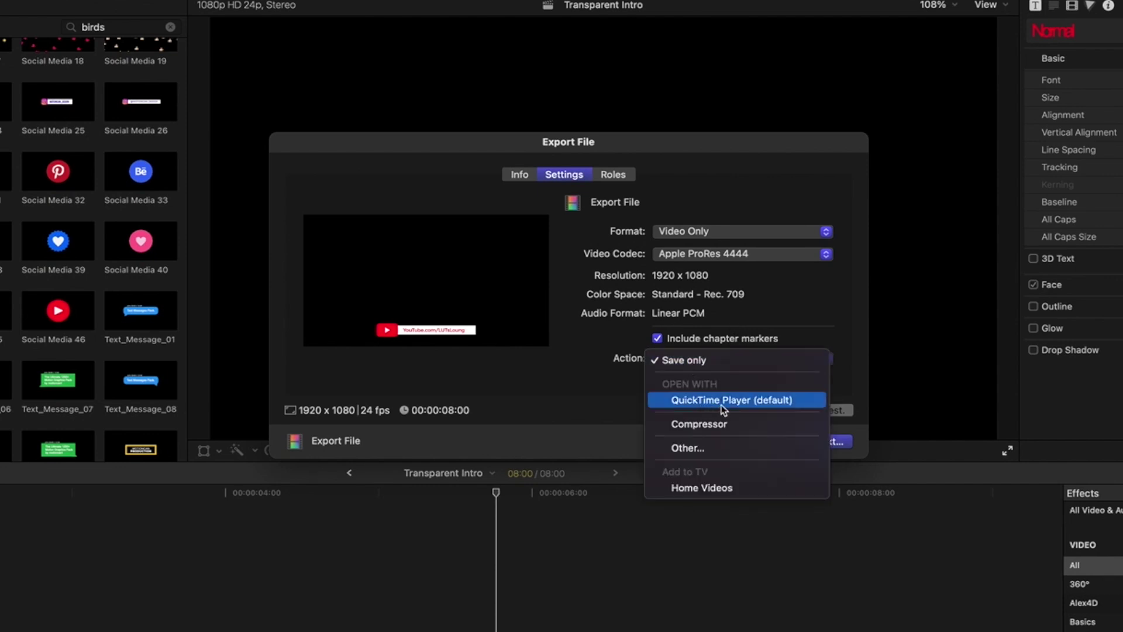
pyautogui.click(699, 363)
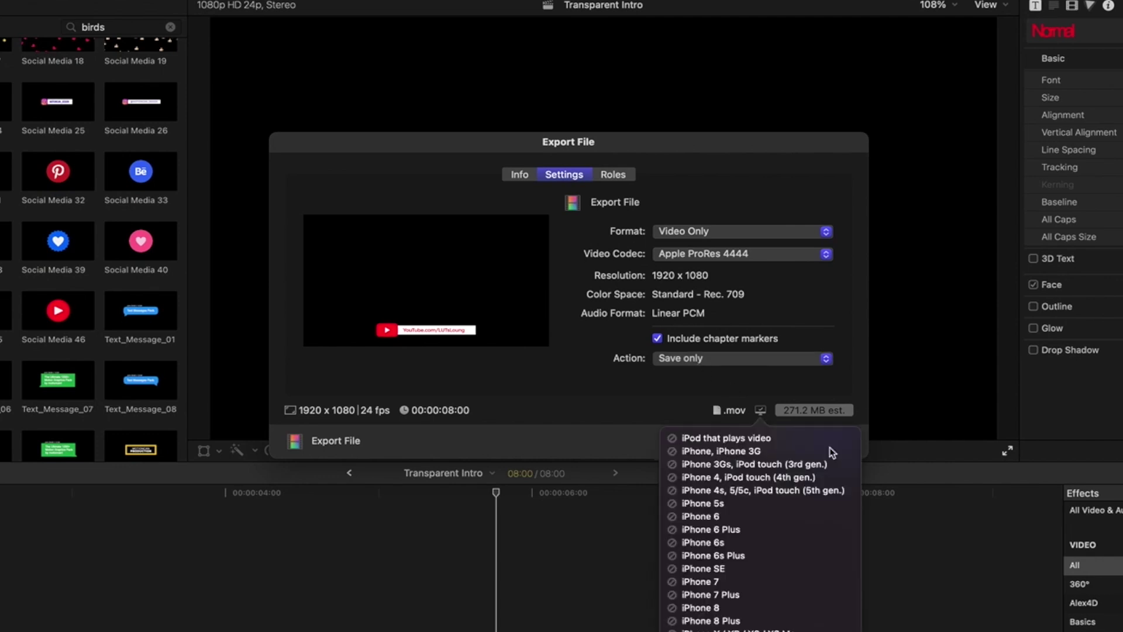
# Back out of the save step and drag LUTsLounge YouTube Animation.mov above the campfire footage
pyautogui.click(828, 442)
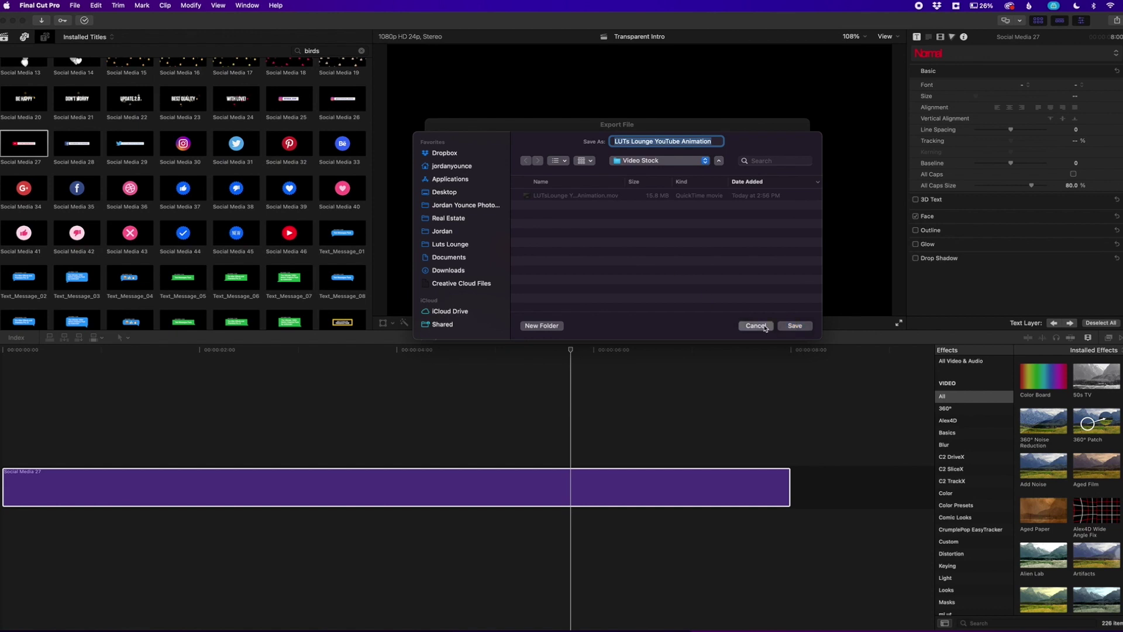
pyautogui.click(763, 327)
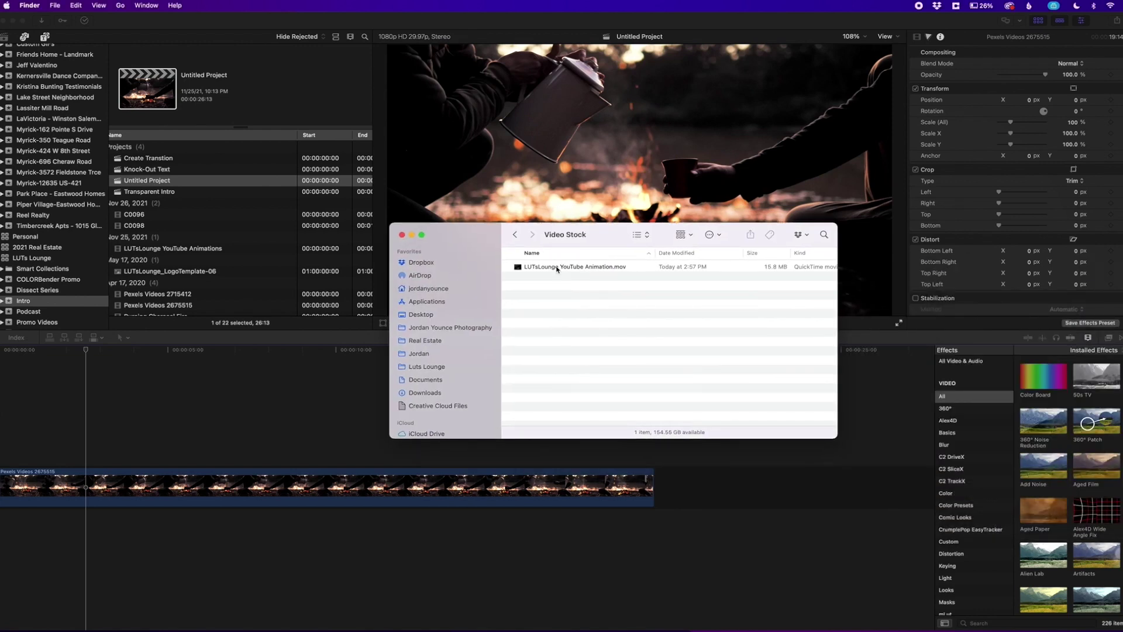
pyautogui.click(569, 267)
pyautogui.moveTo(569, 266); pyautogui.dragTo(268, 409)
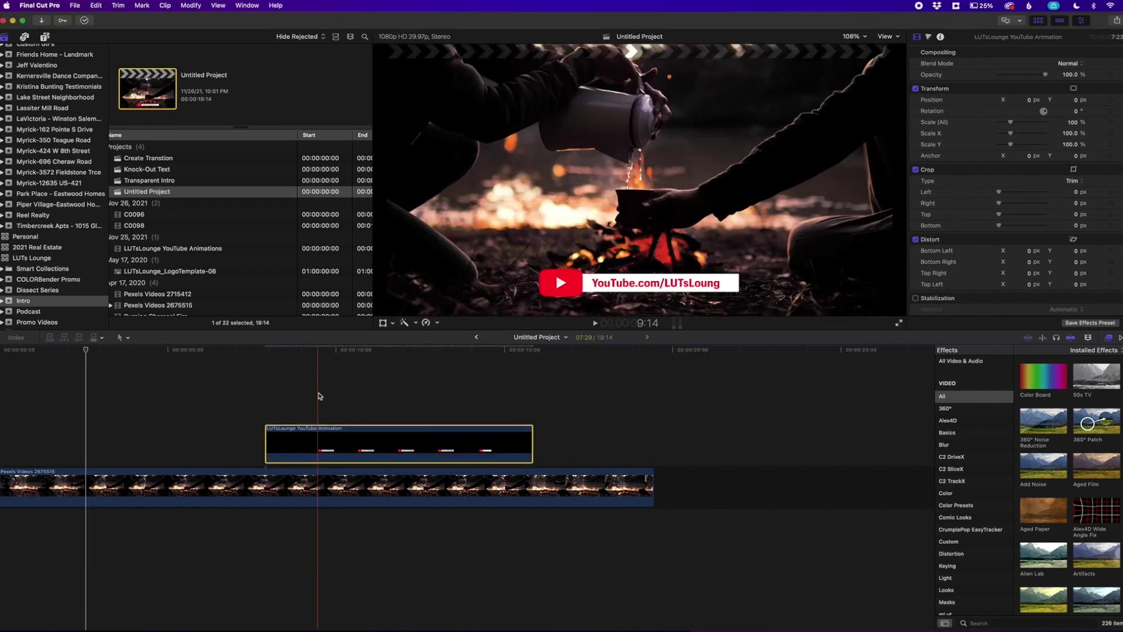
# Show the Inspector for the overlaid LUTsLounge YouTube Animation clip
pyautogui.press('super+4')
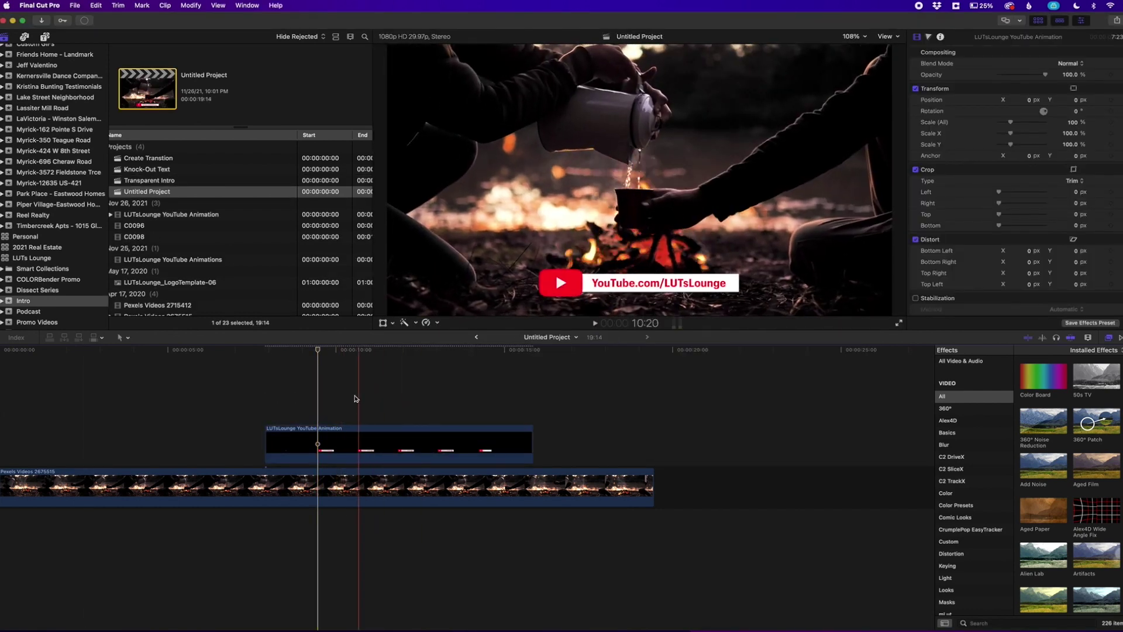